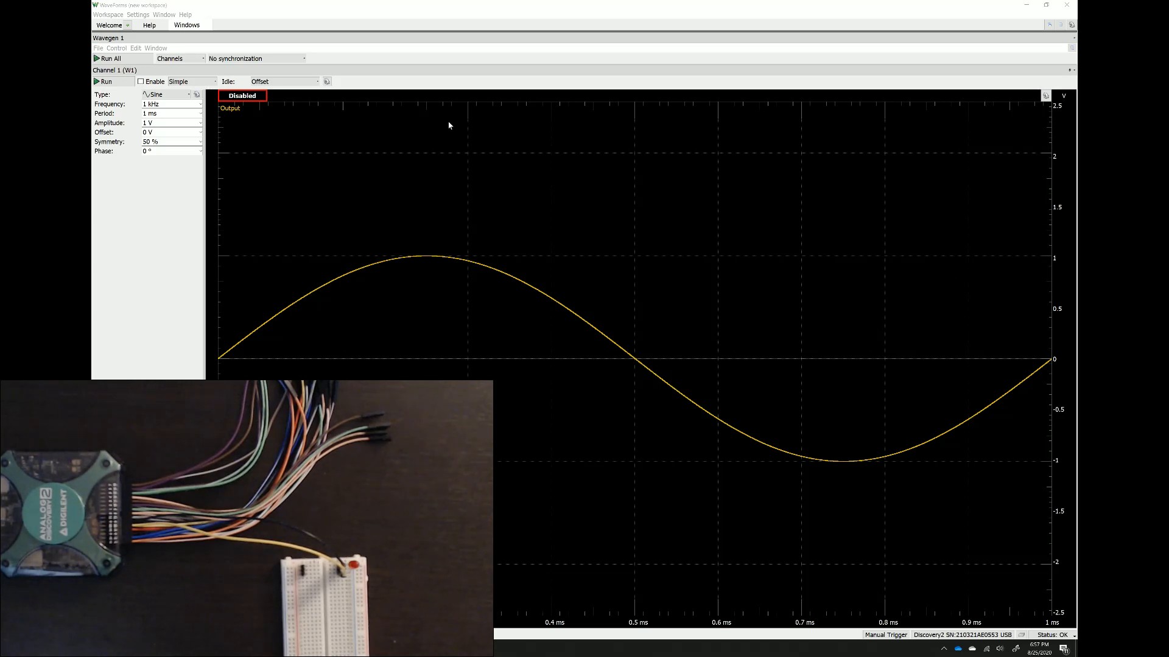
- Set channel 1's offset to 1 V and change its waveform type to Square
click(201, 132)
scroll(194, 166, up, 3)
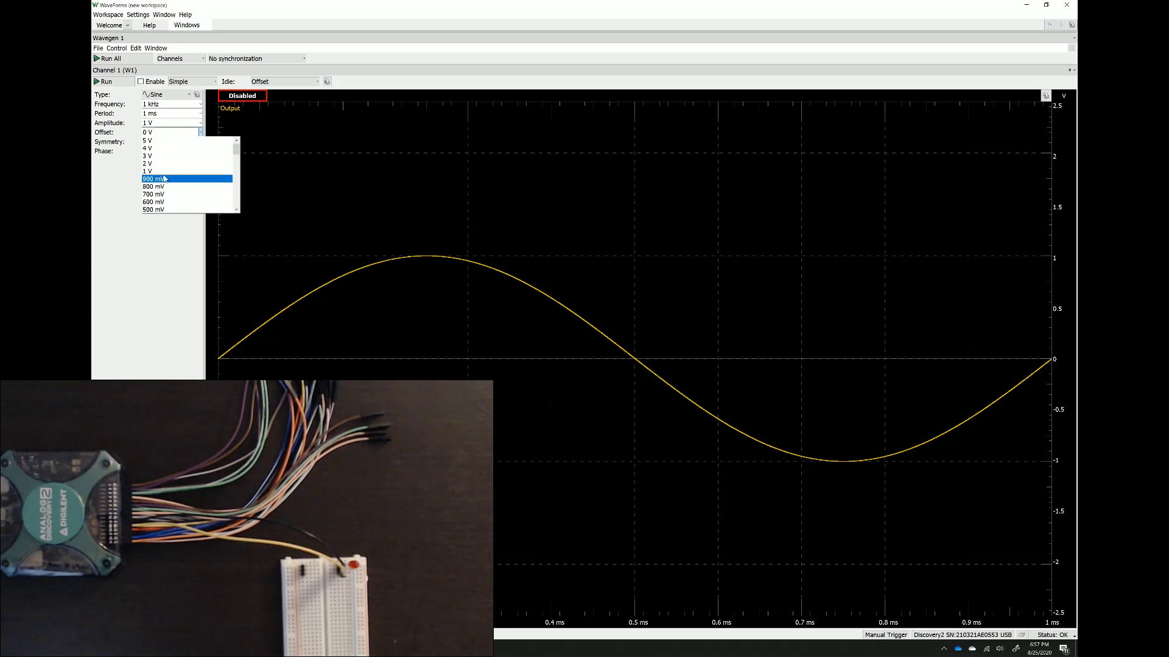
click(167, 171)
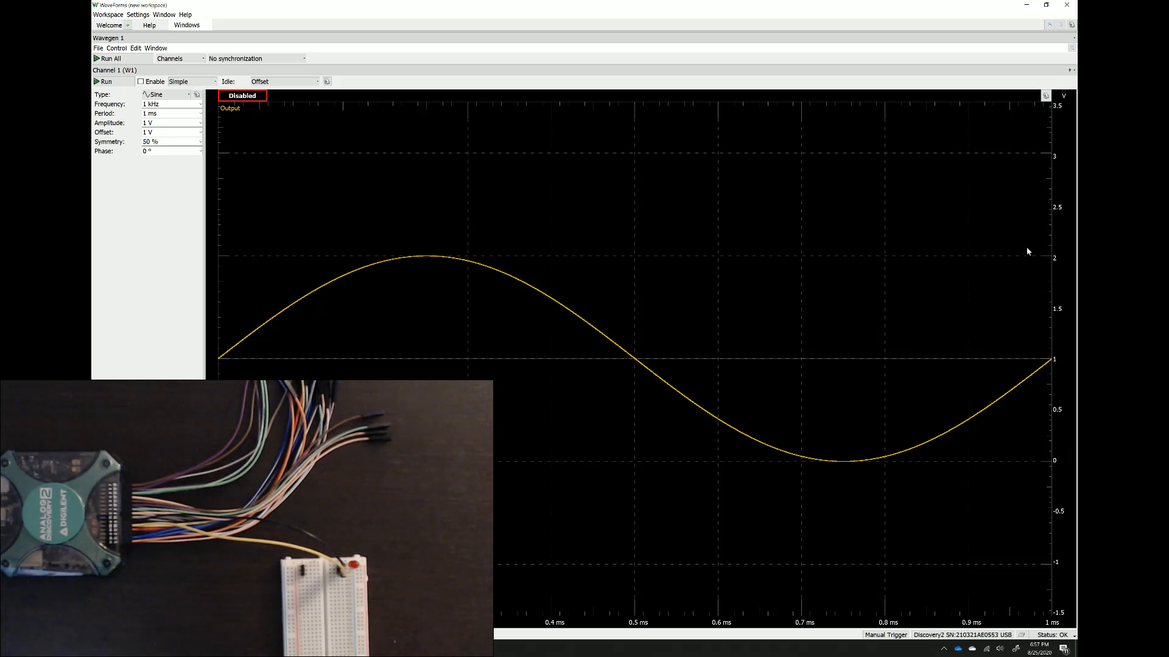
click(182, 97)
click(161, 119)
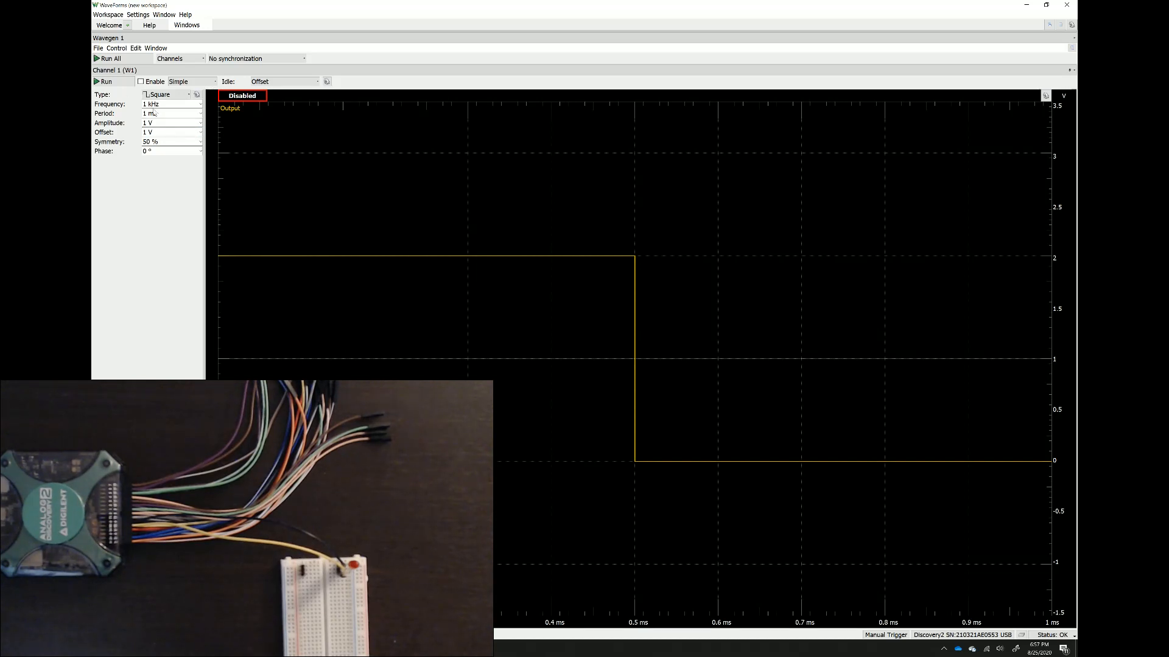
- Set the square wave's frequency to 1 Hz and run the channel 1 output
click(200, 104)
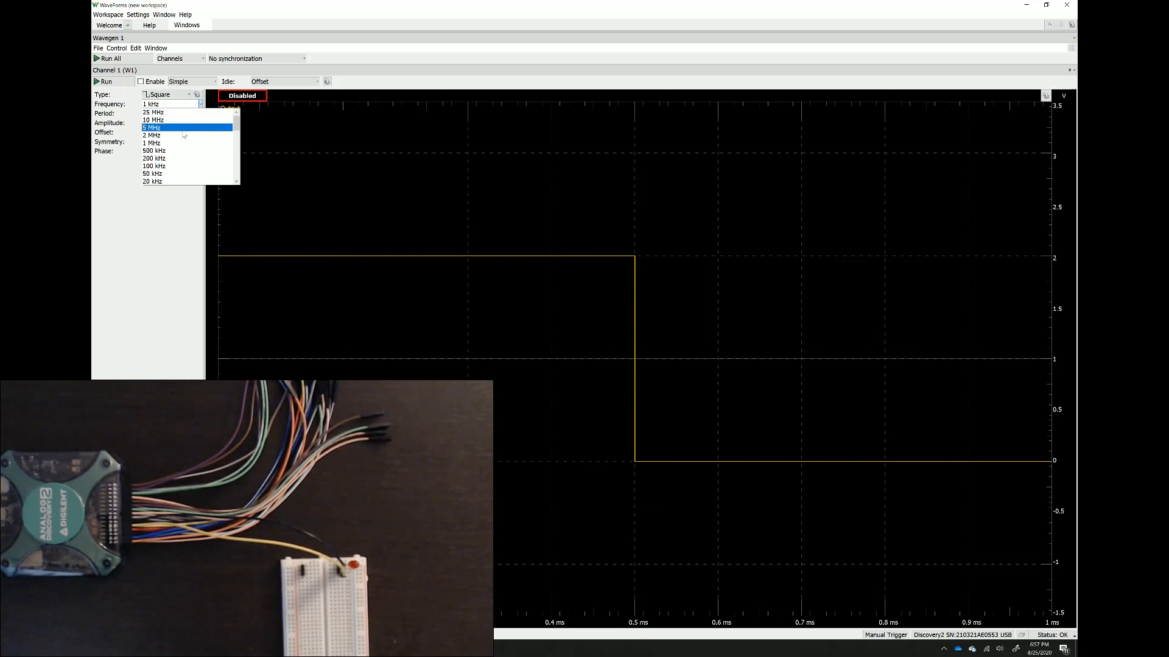
scroll(182, 136, down, 8)
scroll(177, 141, up, 2)
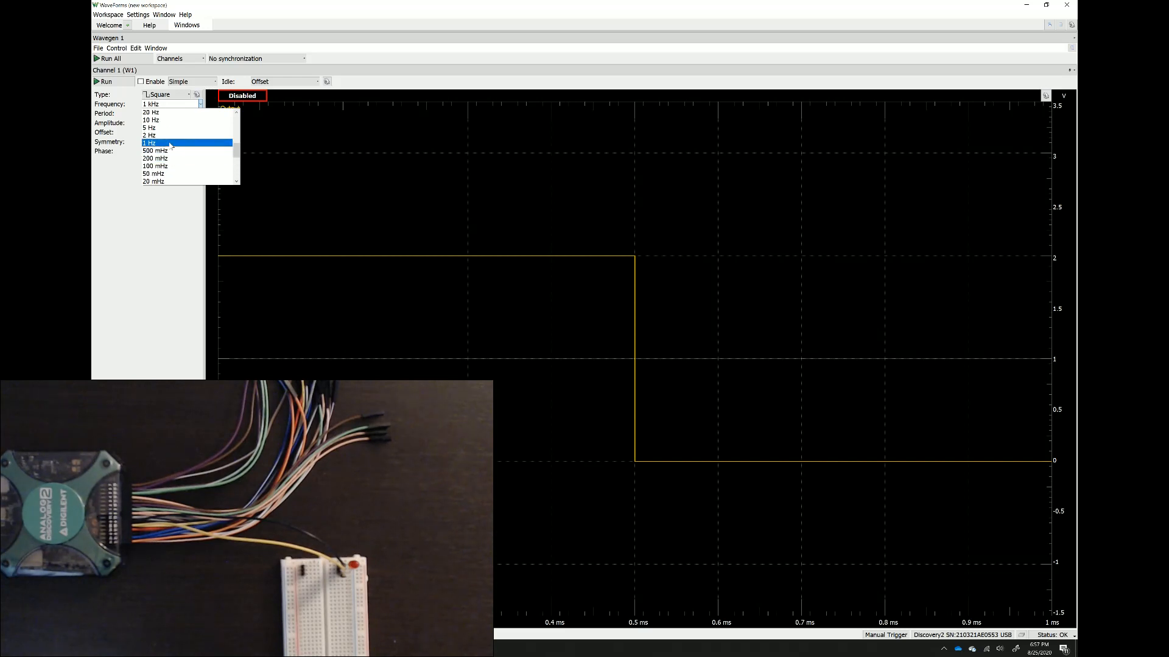
click(171, 144)
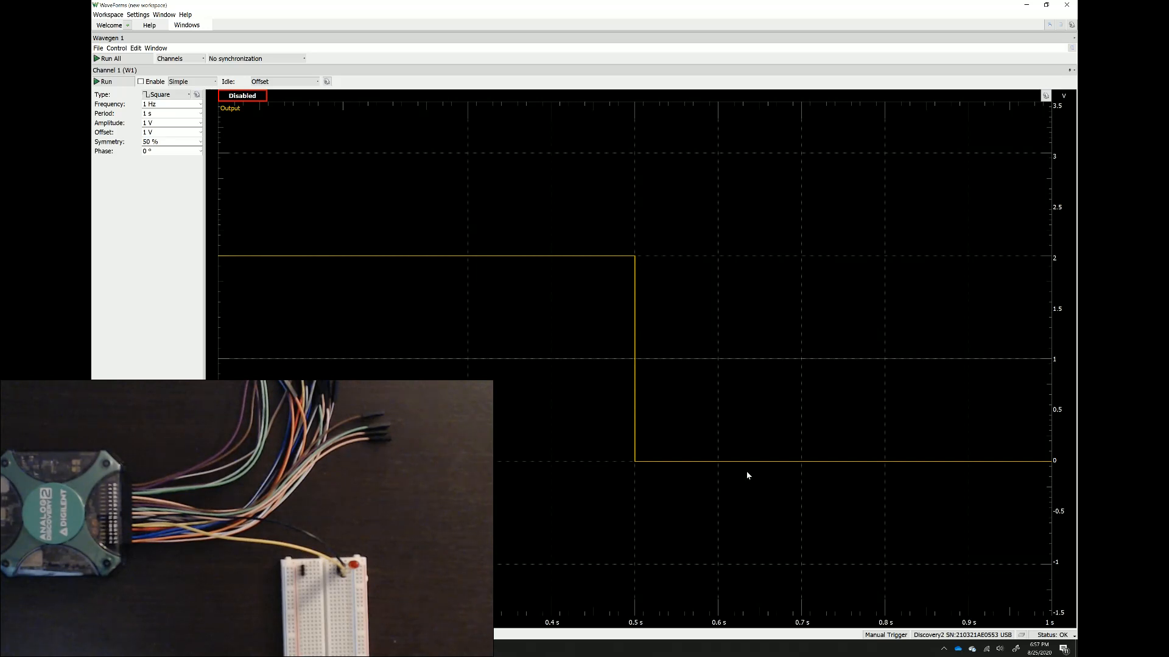
click(120, 84)
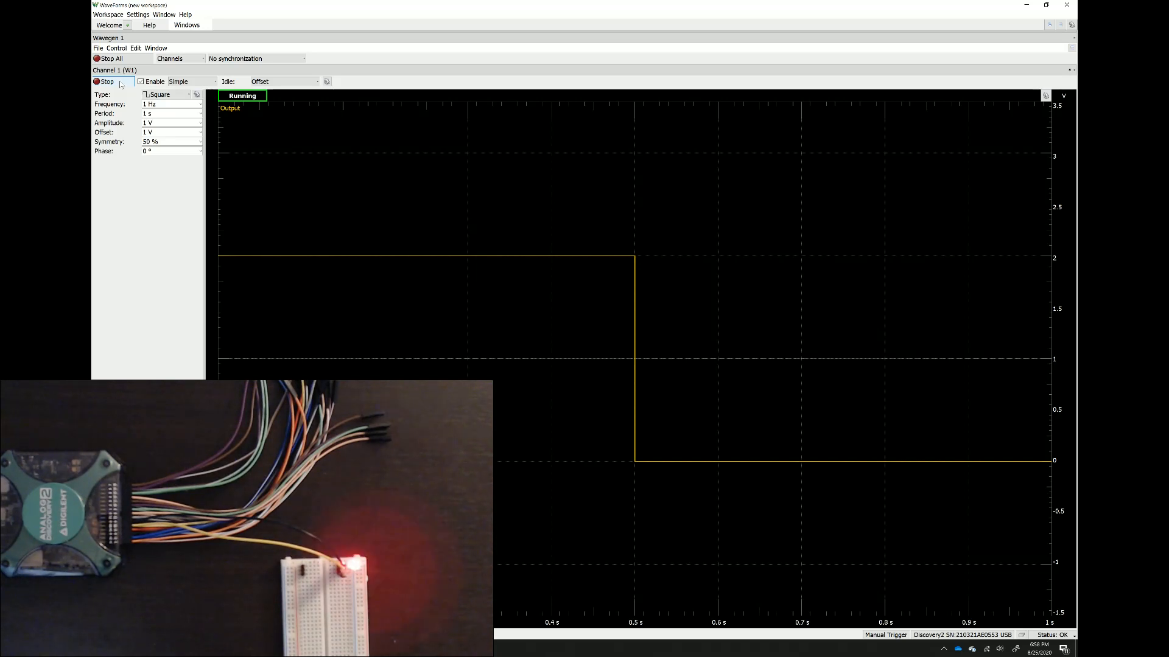
- Stop the channel 1 output and configure the square wave with 500 mV amplitude and 3 V offset
click(111, 84)
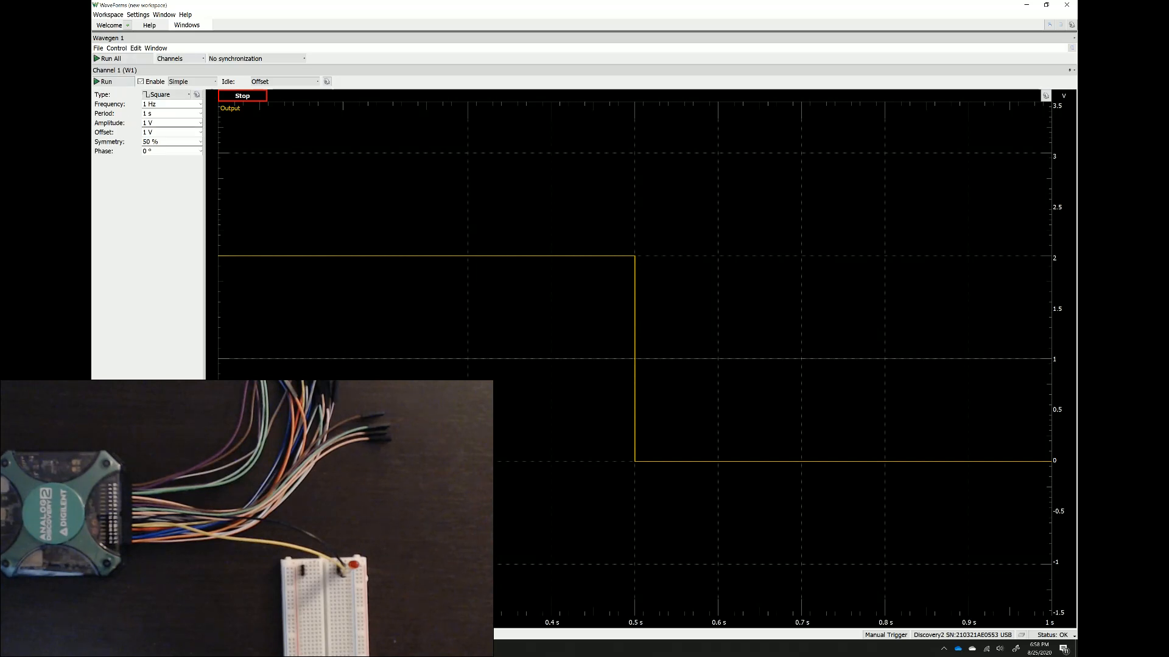
click(201, 122)
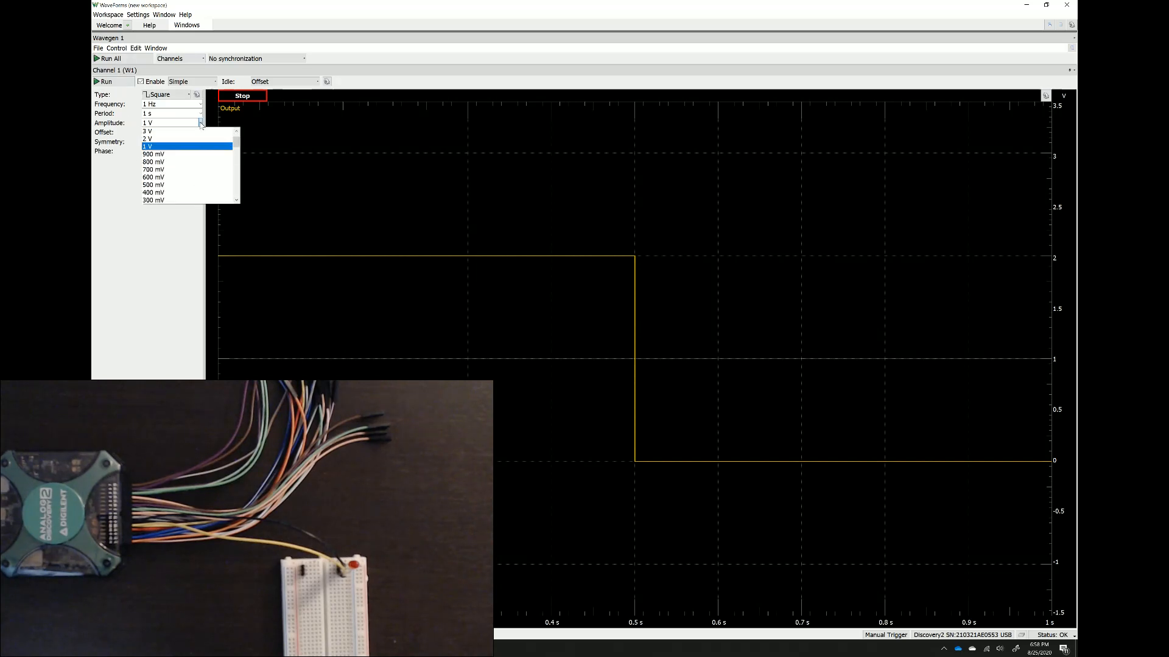
click(170, 185)
click(201, 132)
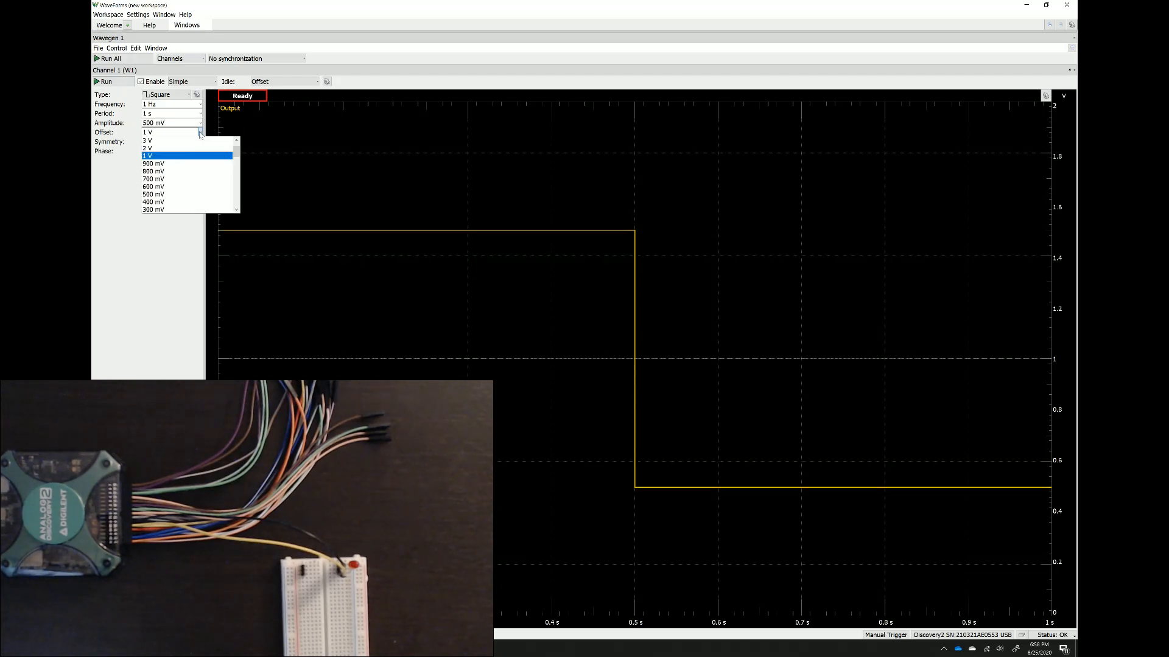
click(181, 141)
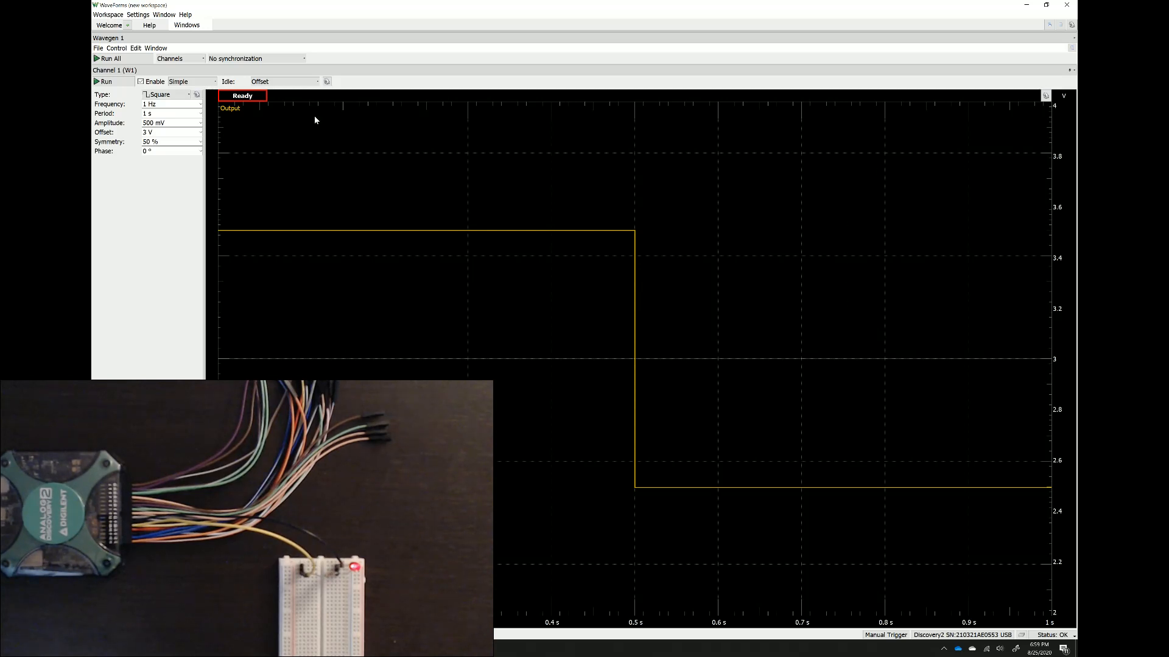
- Run the channel 1 output and change its waveform type to Sine
click(105, 81)
click(178, 96)
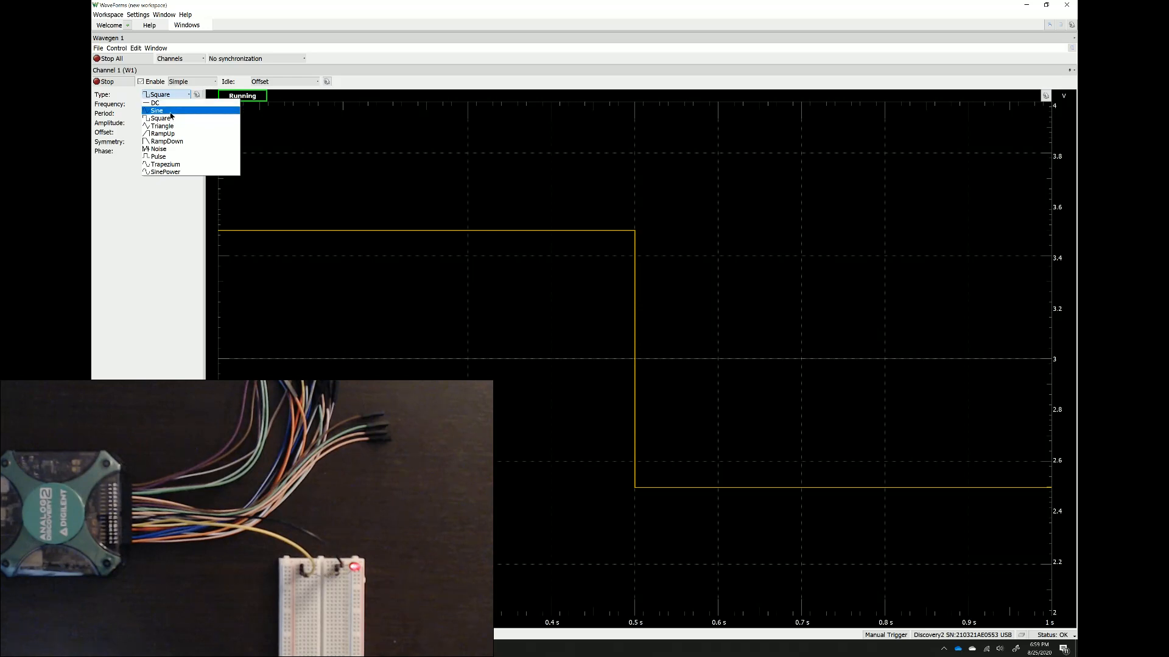
click(162, 111)
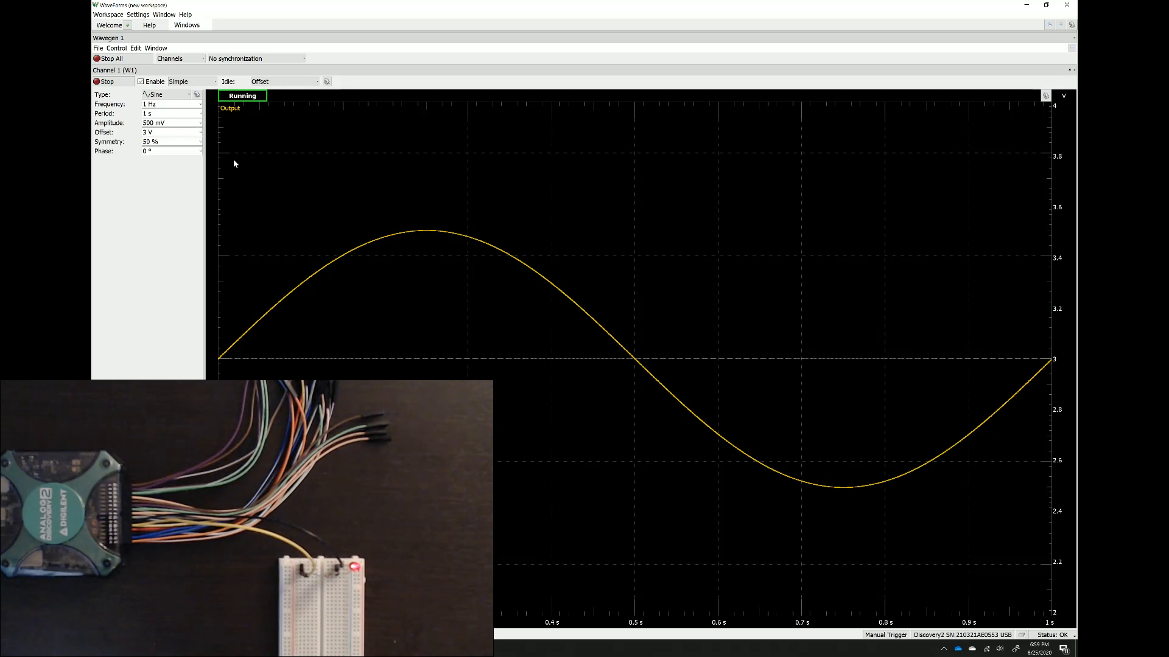
- Configure channel 1 as a RampUp waveform with 2 V amplitude and 4 V offset
click(167, 94)
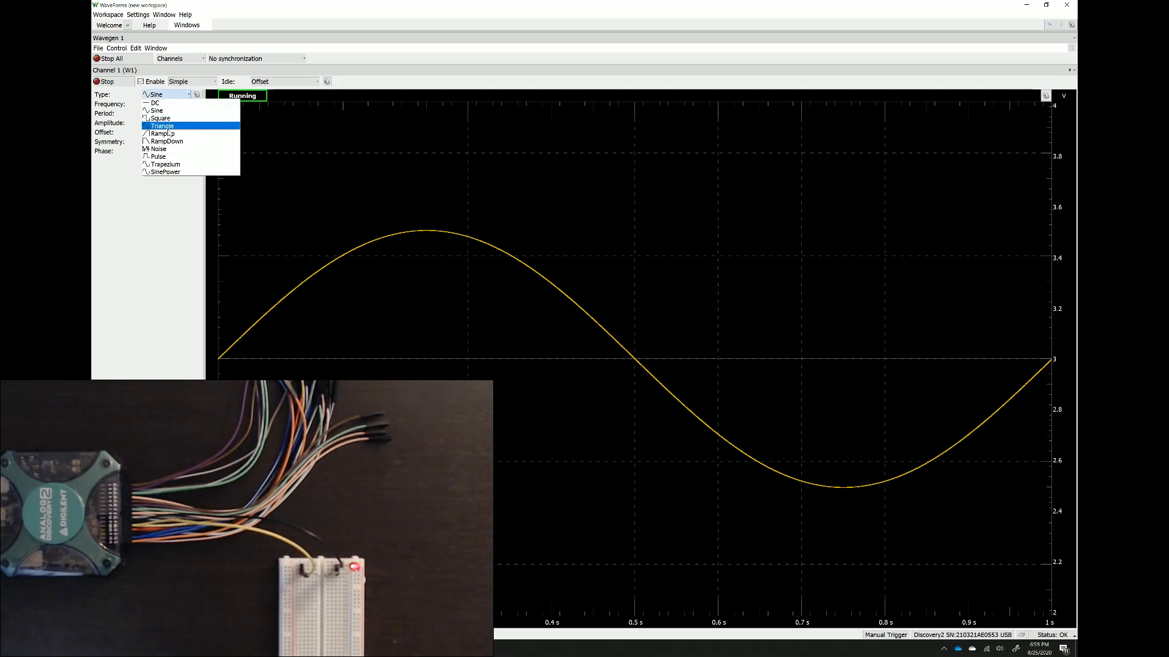
click(169, 134)
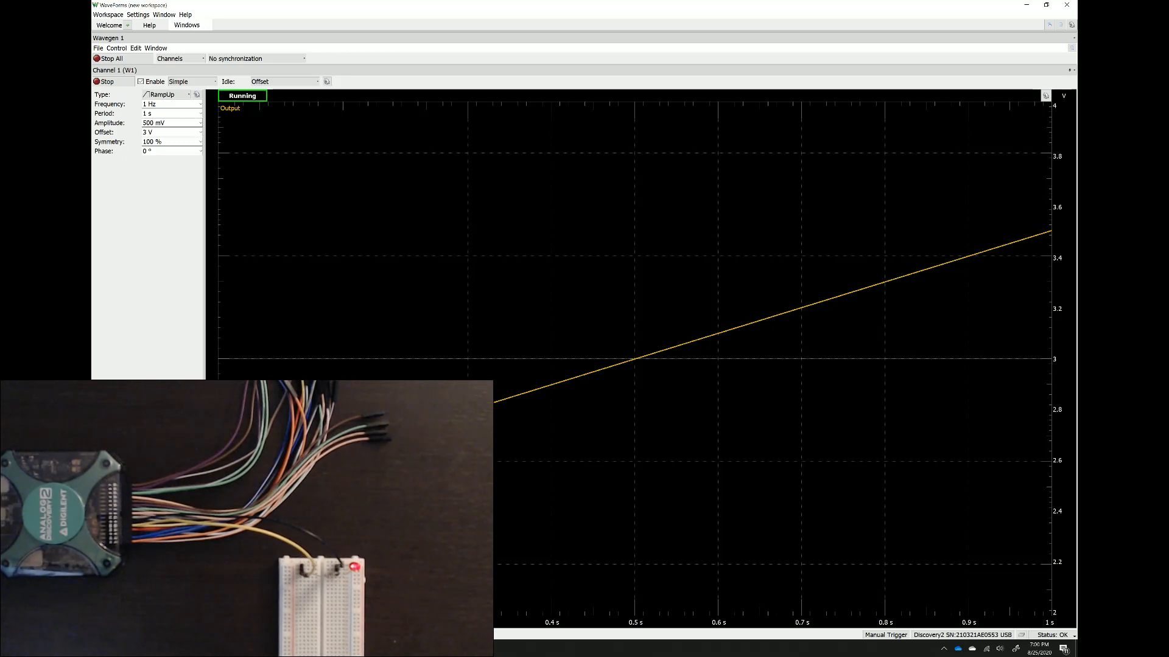
click(200, 122)
scroll(185, 136, up, 1)
click(168, 147)
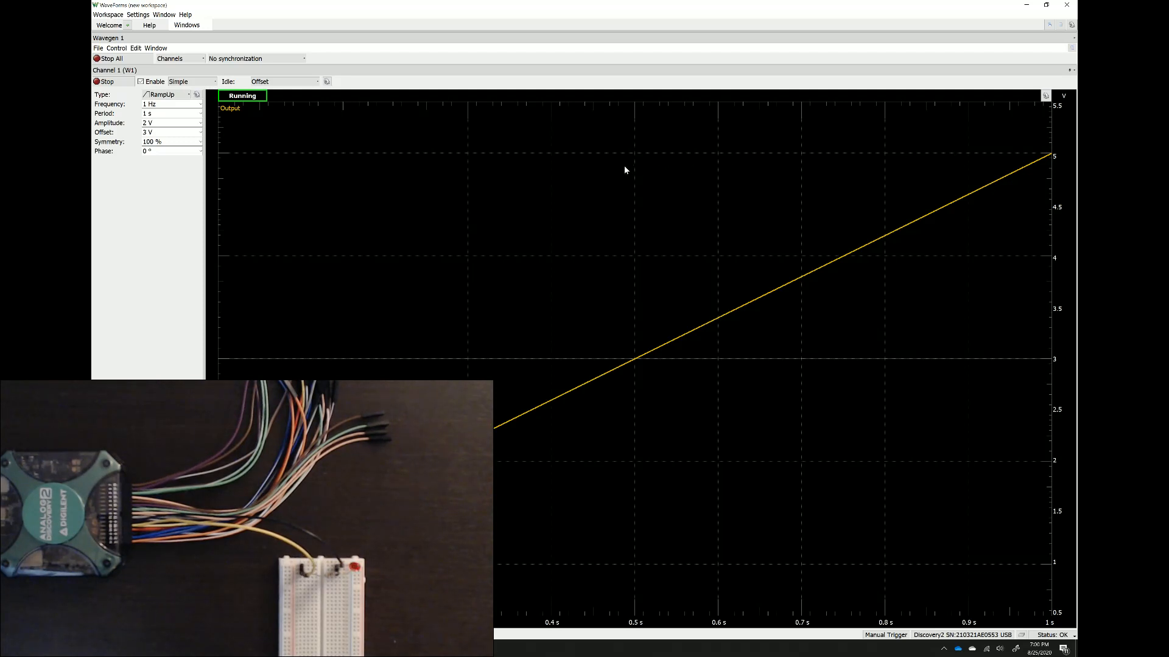
click(200, 132)
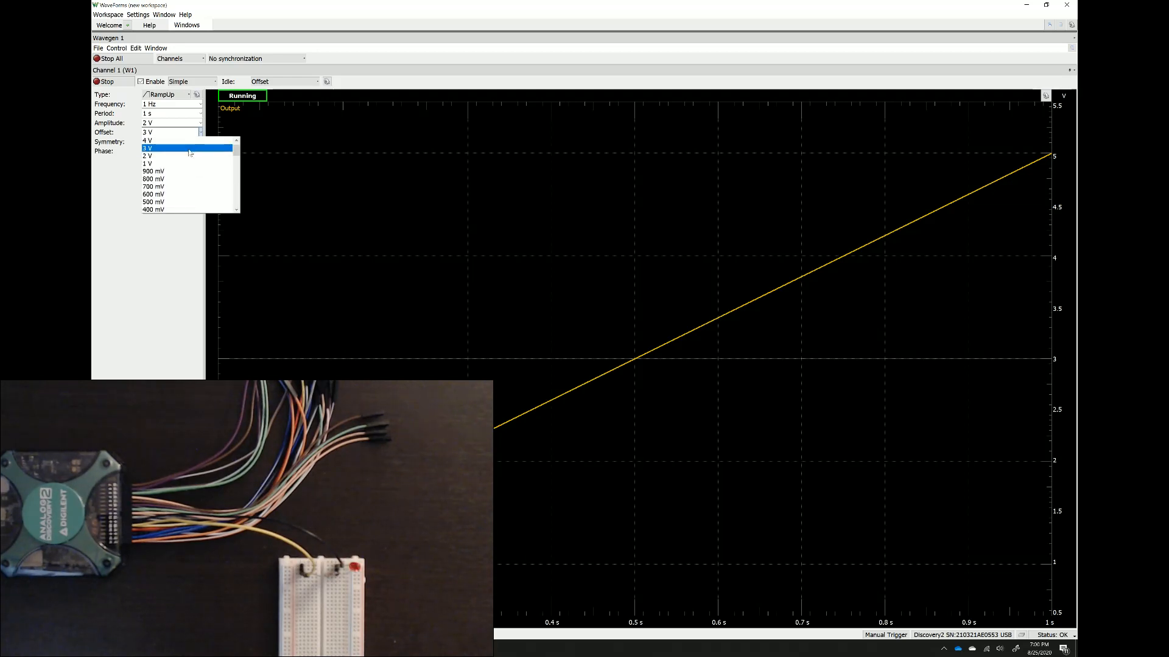
click(152, 140)
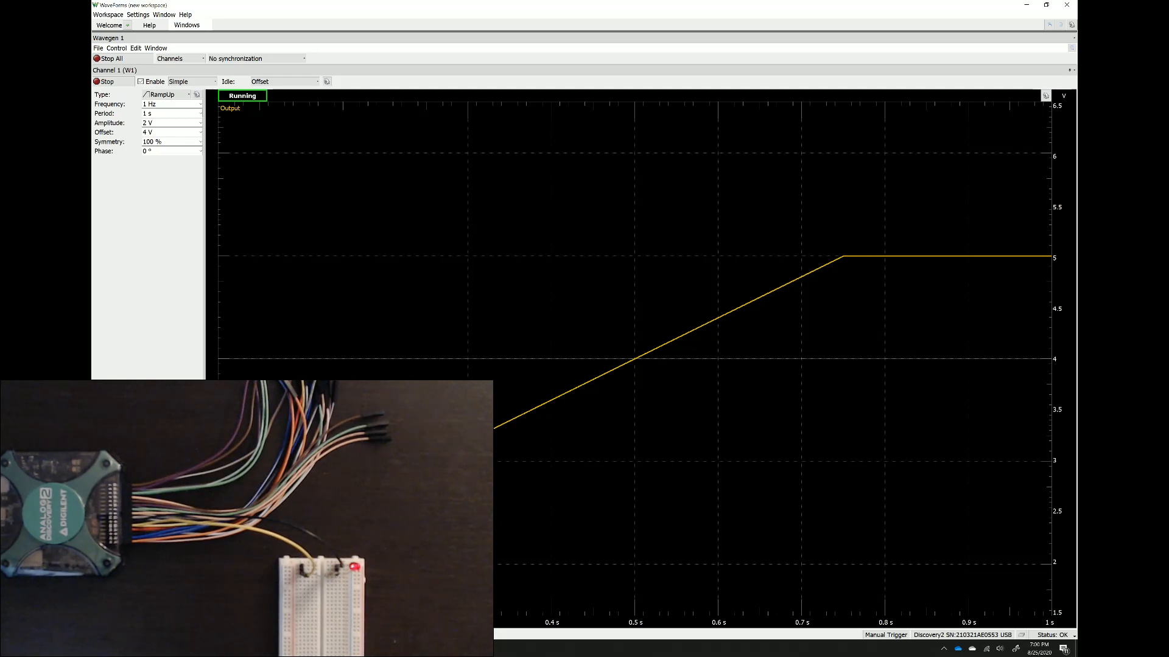
- Change channel 1's waveform type to Square and set its offset to 2 V
click(188, 95)
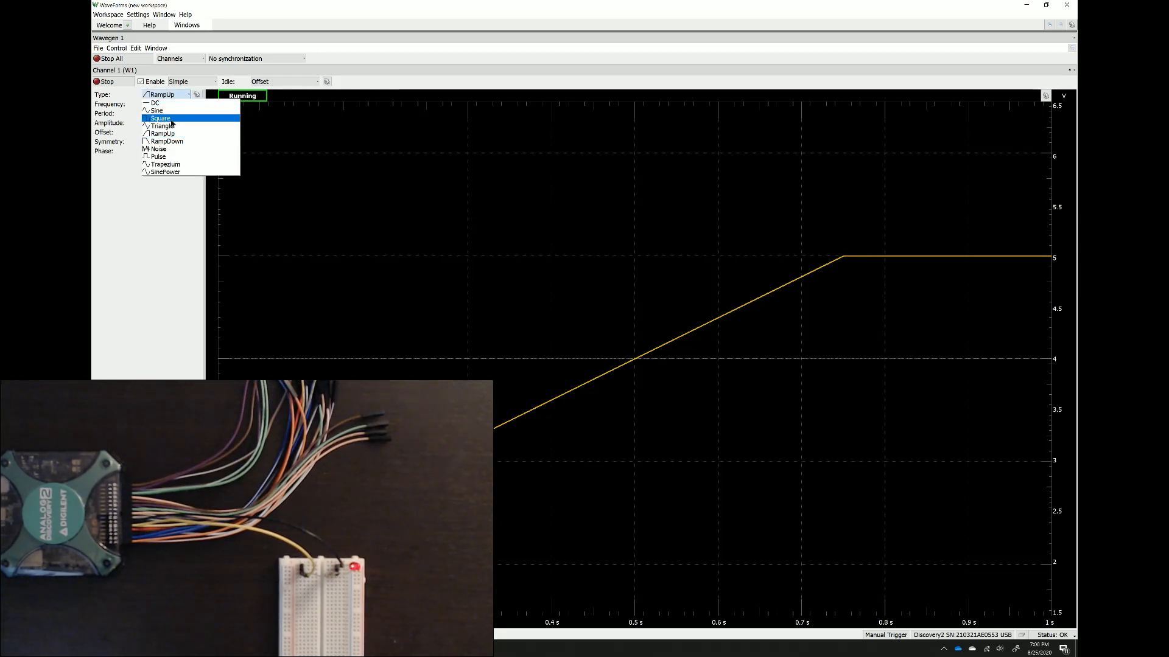
click(172, 119)
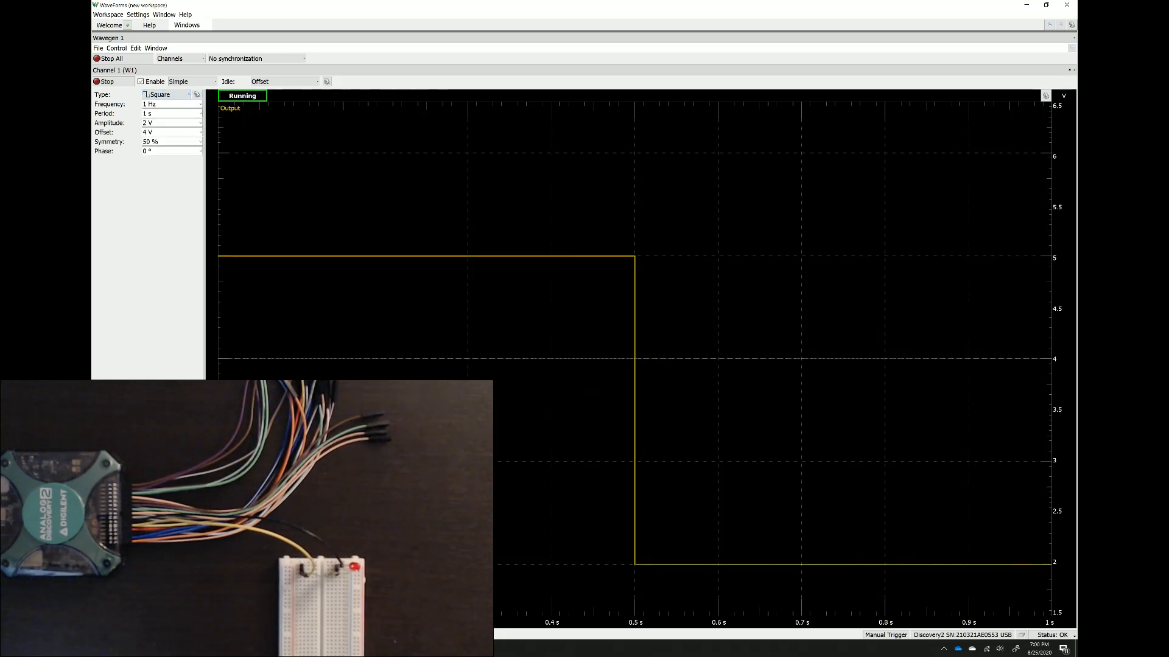
click(200, 132)
click(179, 164)
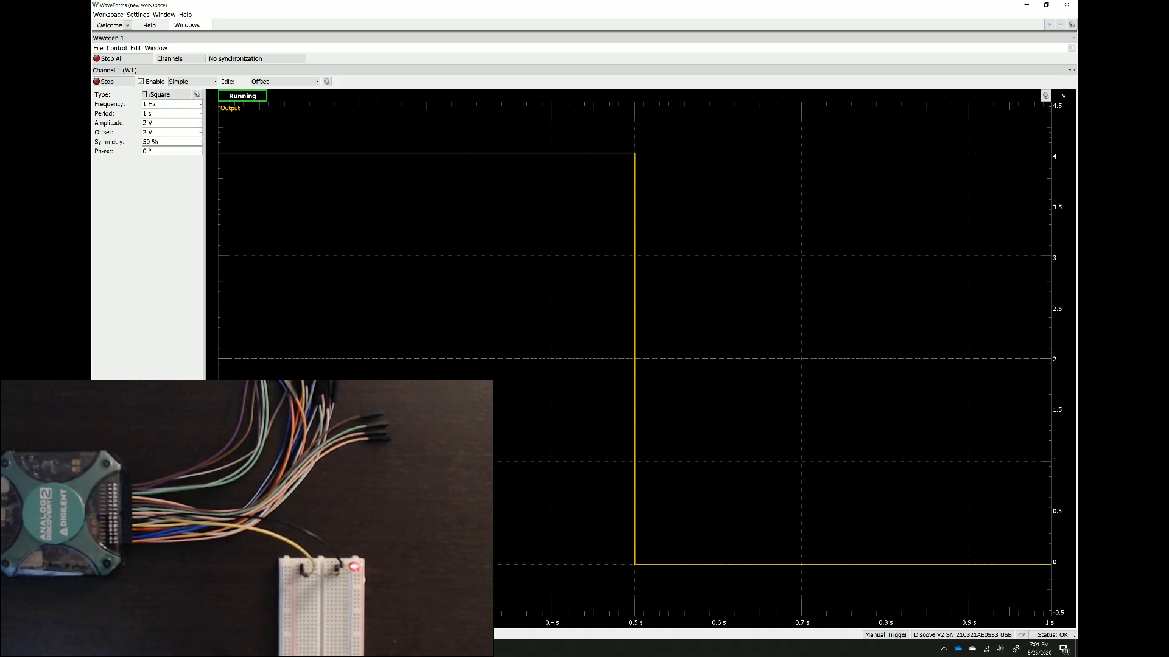
- Raise the square wave's frequency in stages to 5 Hz, 100 Hz and 500 Hz
click(200, 104)
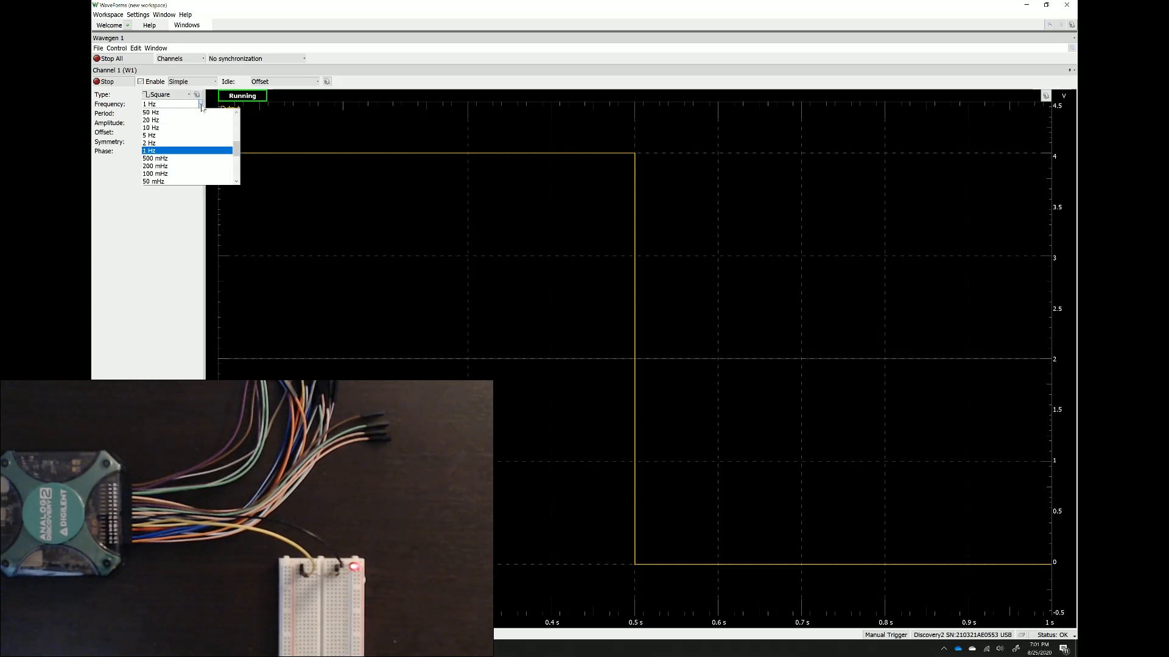
click(177, 137)
scroll(171, 104, up, 1)
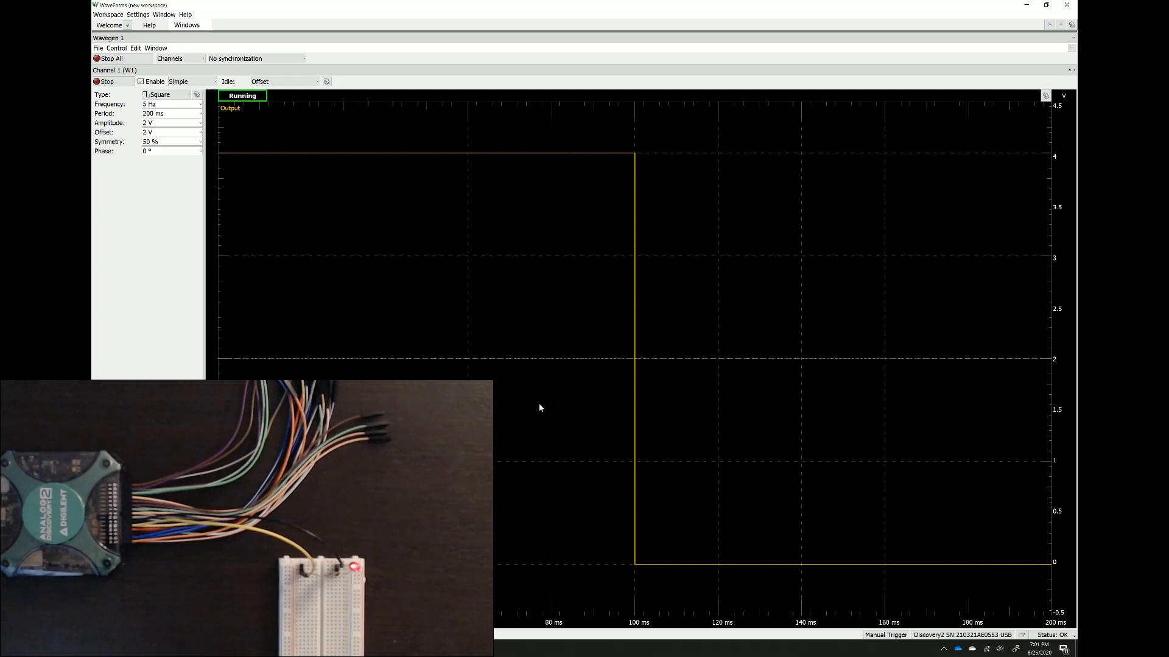
click(200, 106)
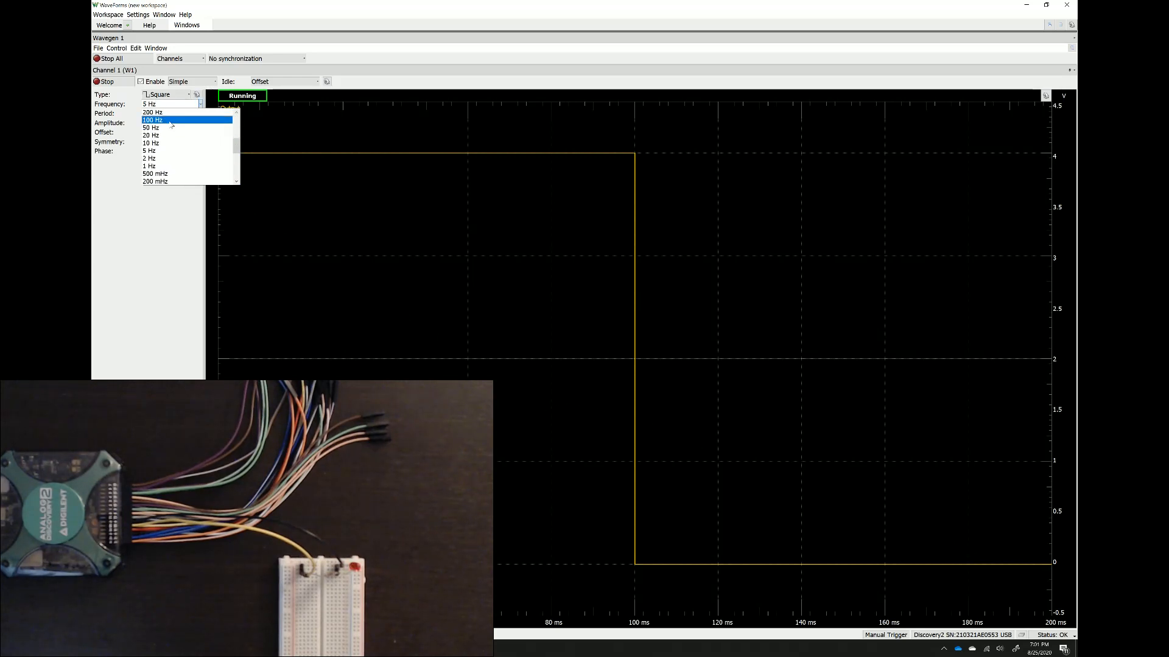
click(169, 121)
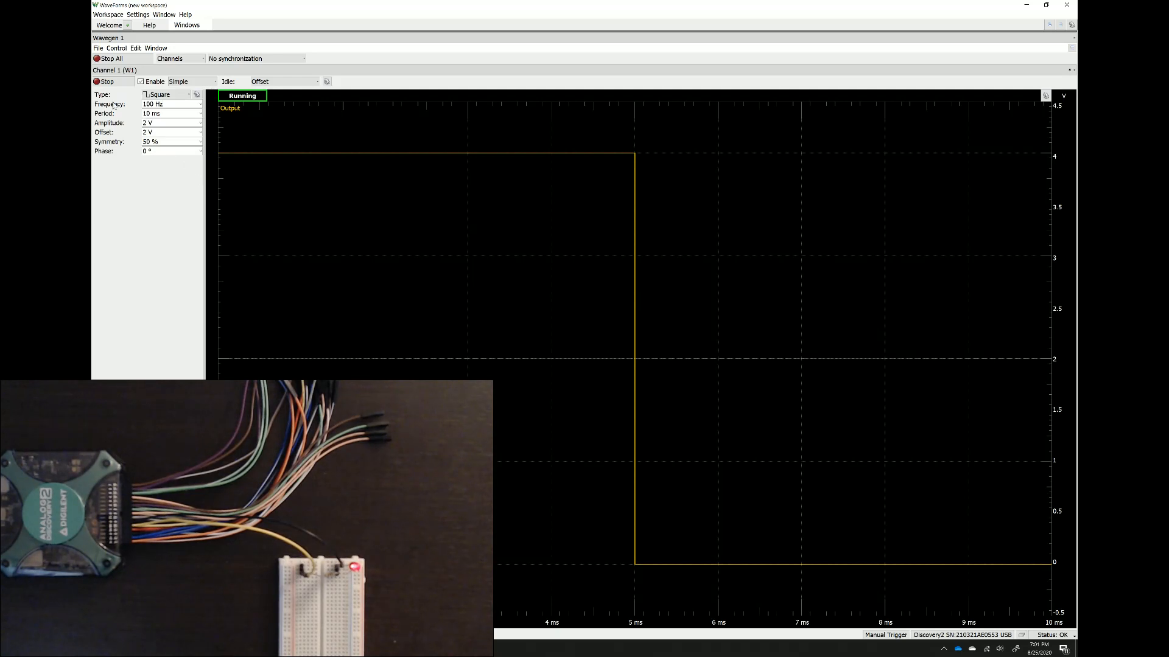
click(200, 104)
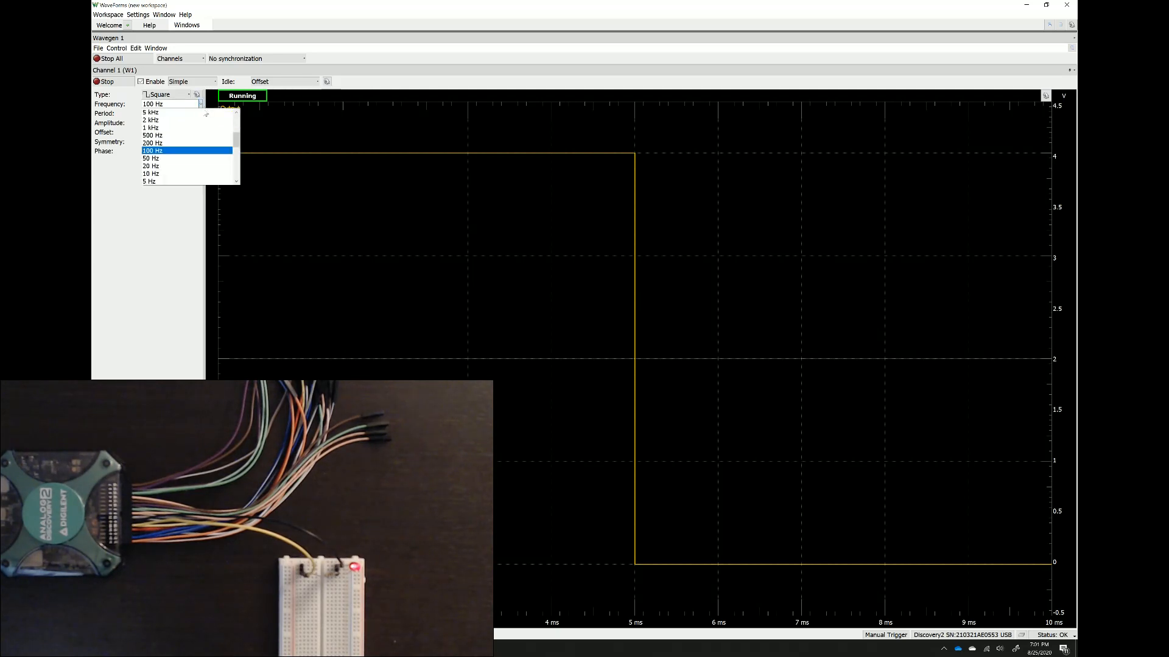
click(183, 135)
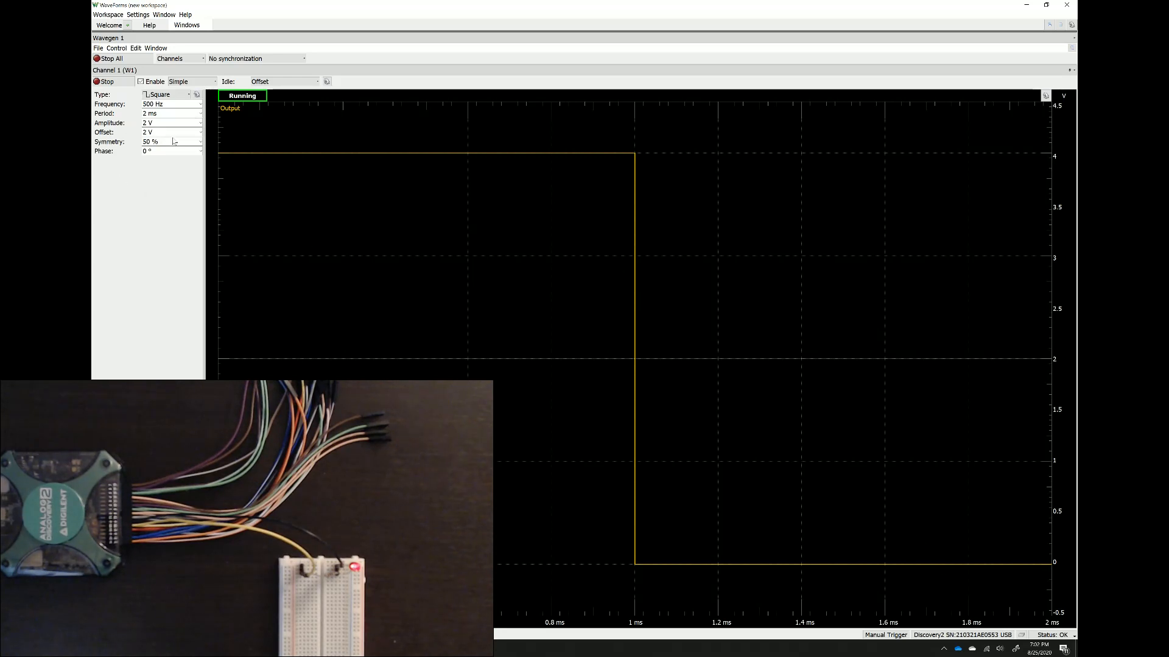
- Set the square wave's symmetry to 10 %, followed by 90 %
click(200, 141)
scroll(167, 213, down, 8)
click(159, 198)
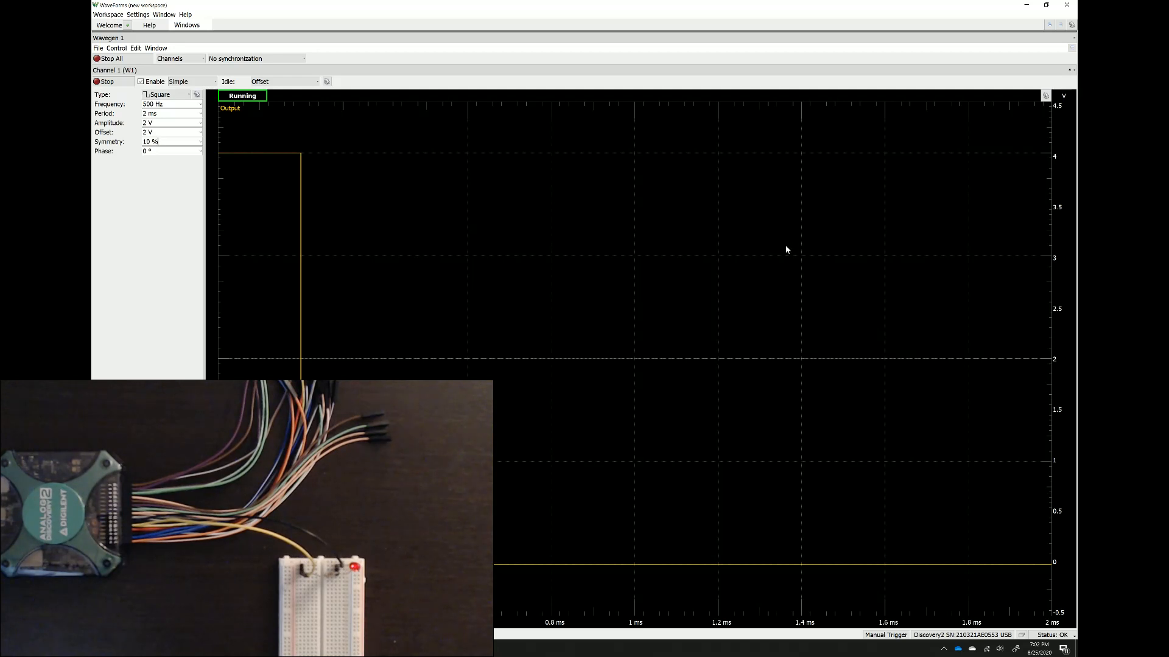
click(201, 142)
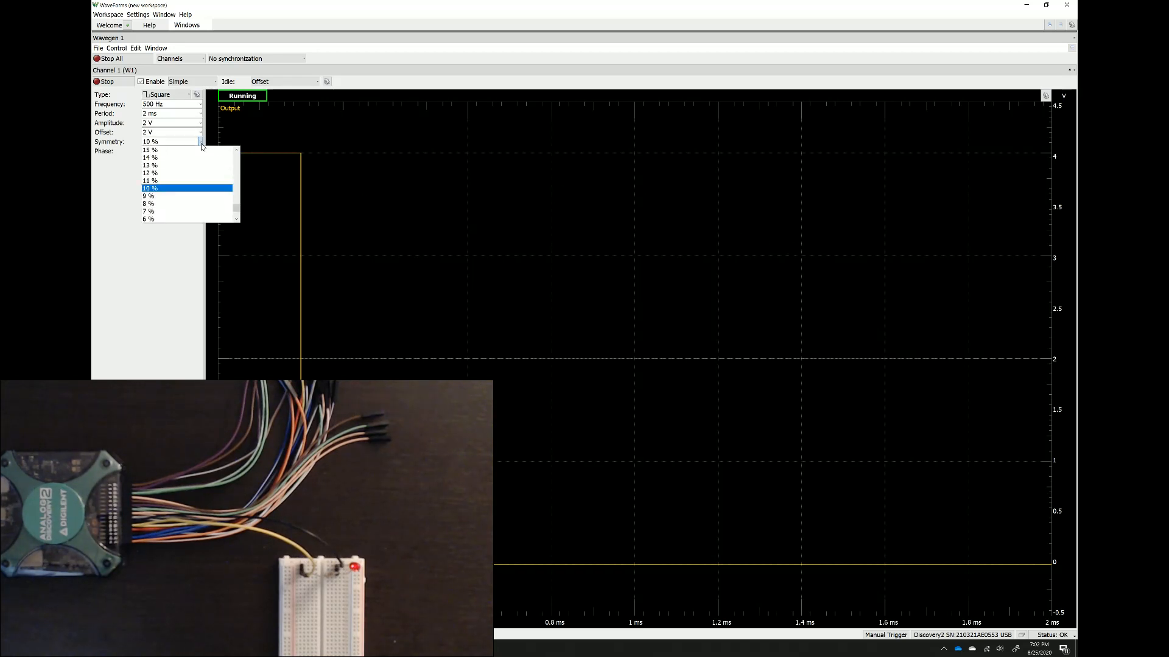
scroll(192, 177, up, 20)
scroll(193, 176, up, 3)
click(159, 196)
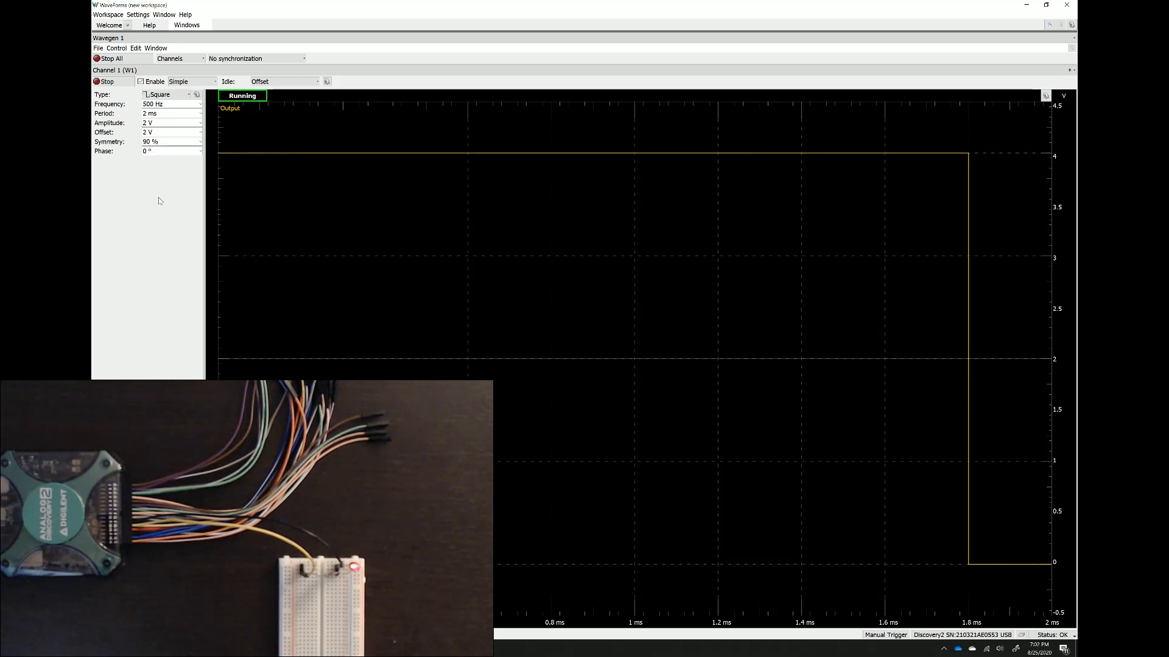